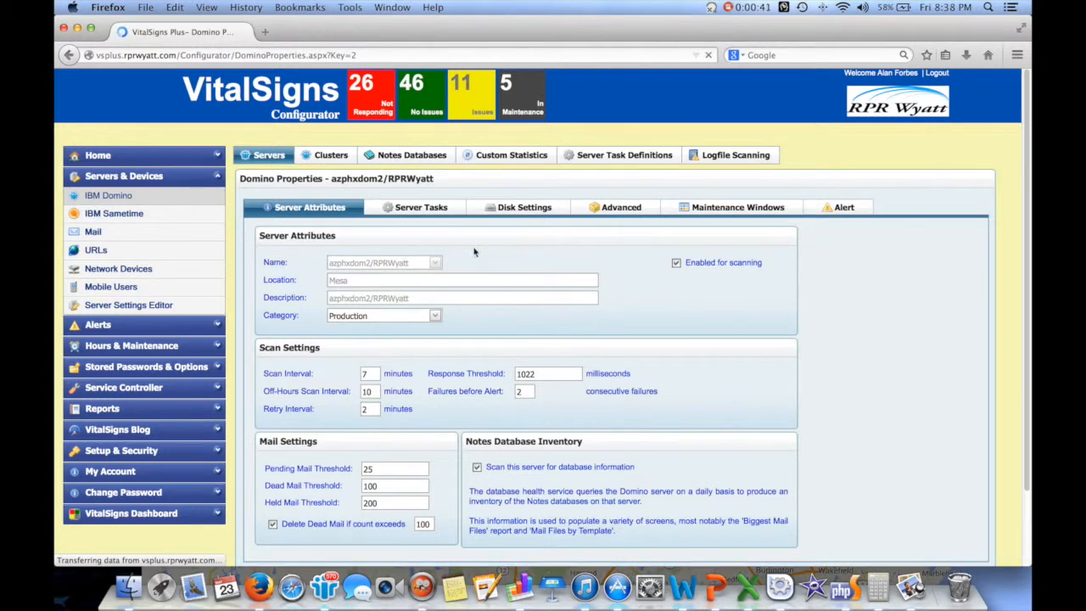
Step: Open the disk settings of the azphxdom2/RPRWyatt Domino server
click(511, 210)
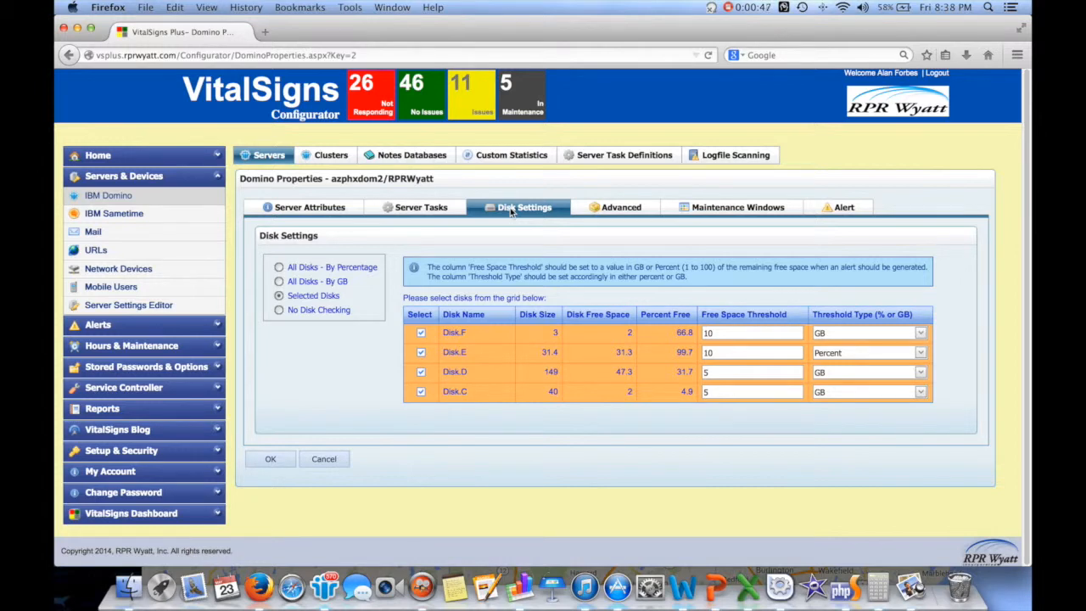
Step: Try disk checking for all disks by percentage, and by GB with a threshold of 10 GB free space
click(287, 268)
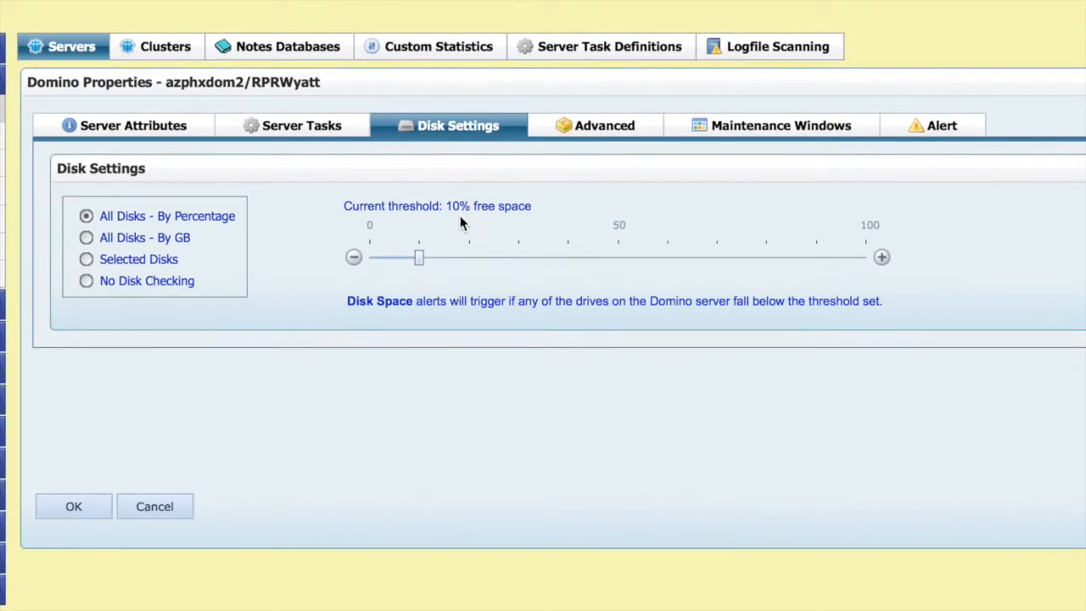
click(117, 245)
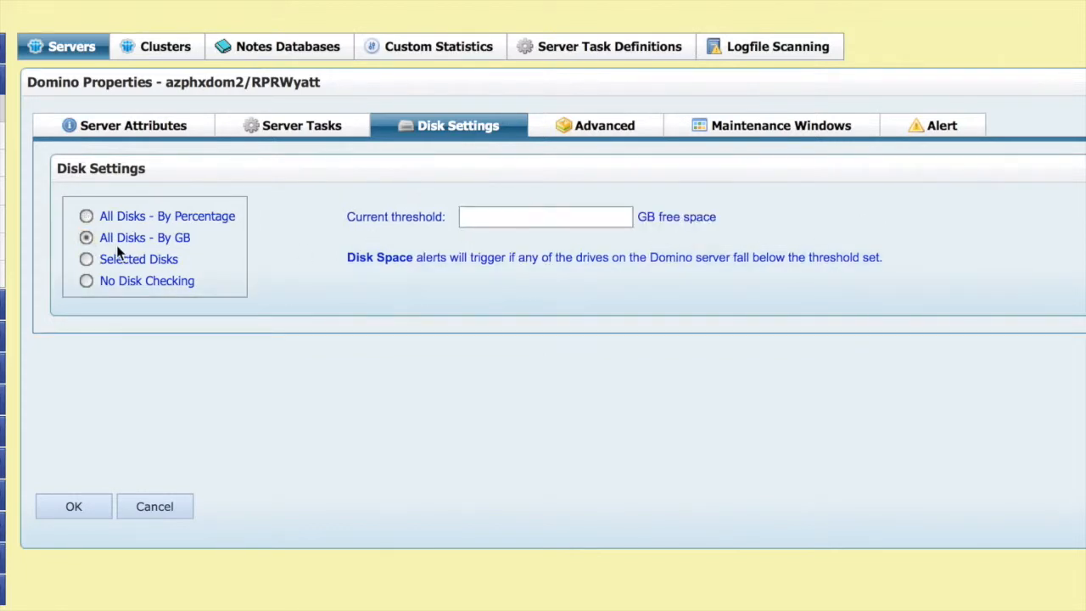
click(485, 221)
text(10)
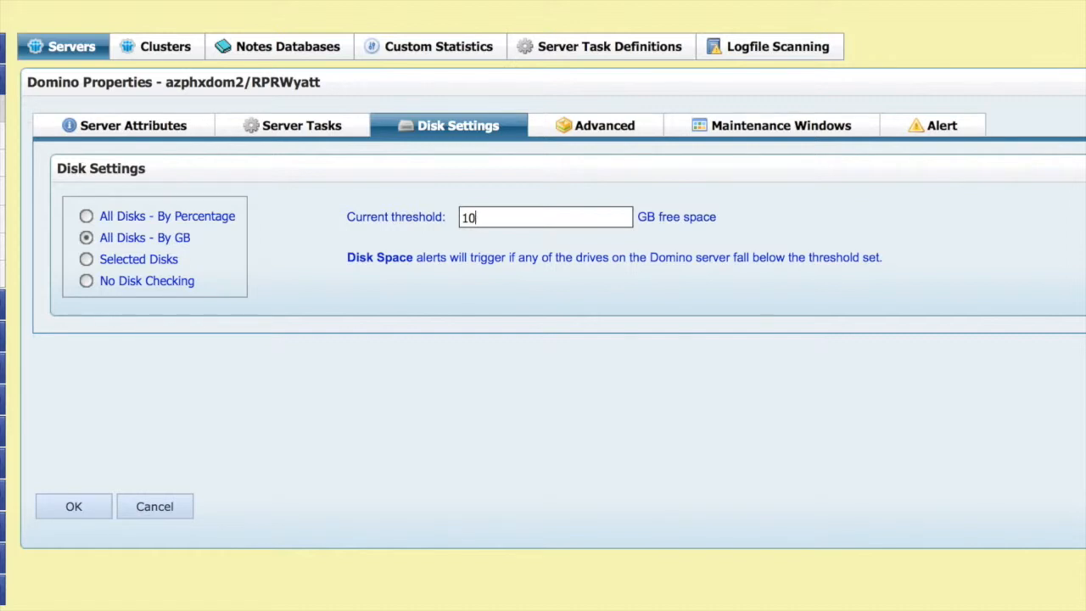
Step: Switch disk checking to Selected Disks and set the free space threshold of Disk.F to 1.8 GB
click(130, 263)
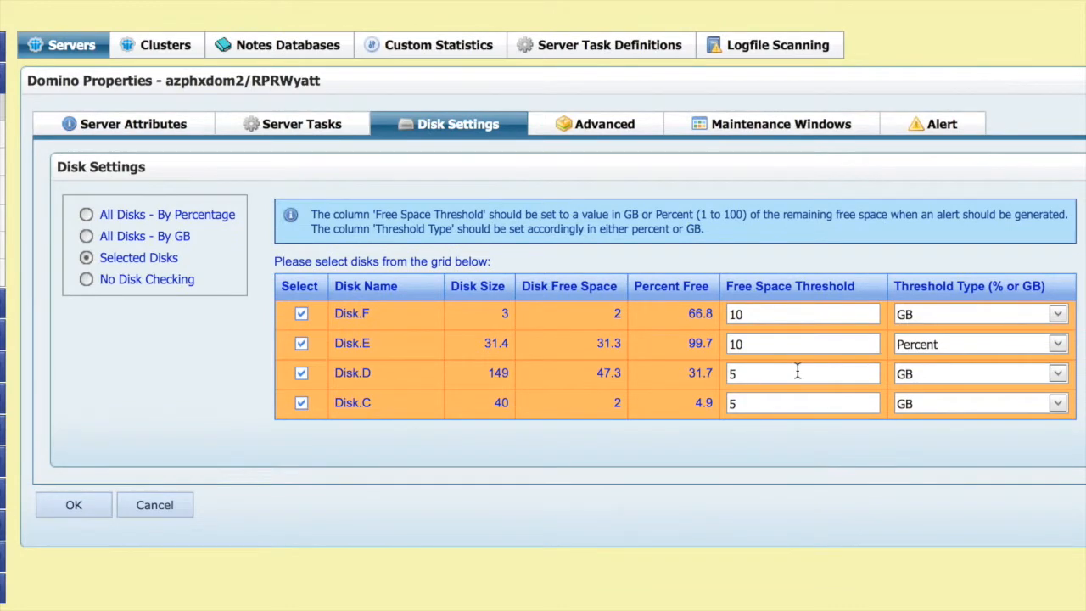
click(768, 318)
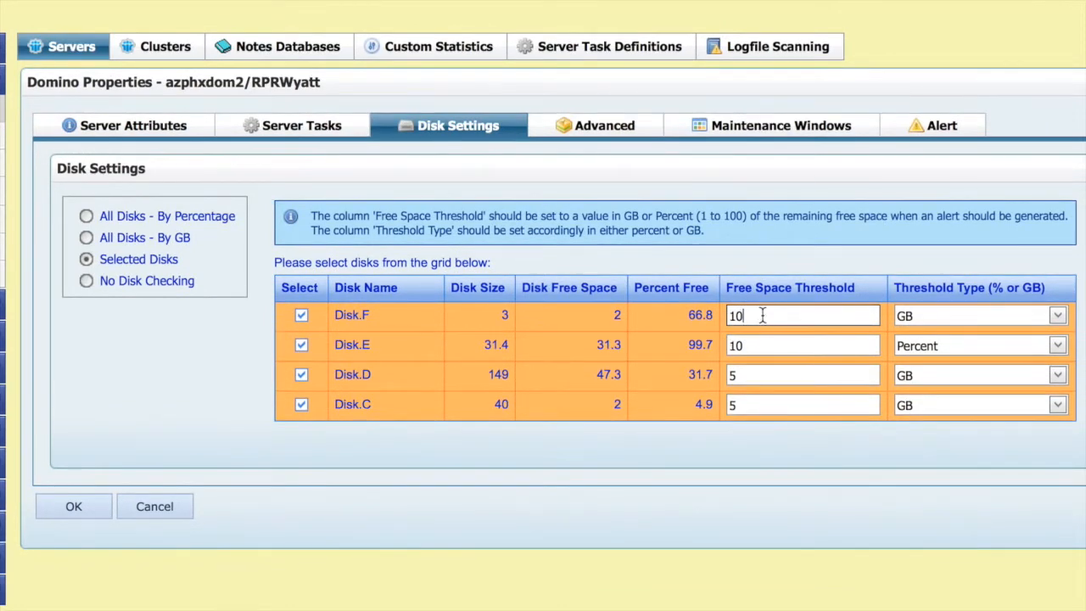
double_click(763, 316)
key(BackSpace)
text(1.8)
click(770, 354)
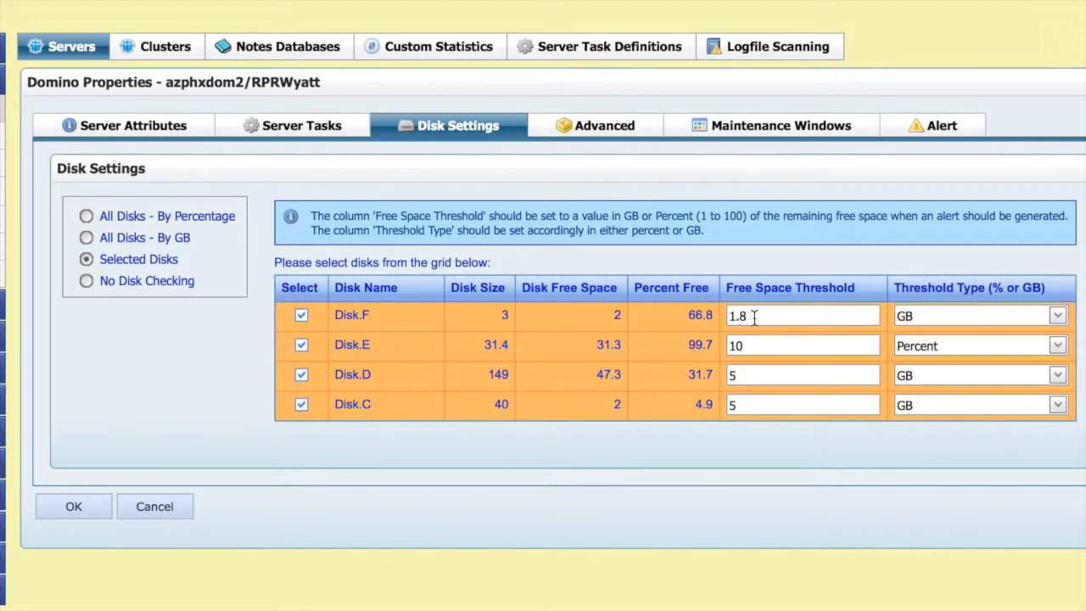
click(757, 349)
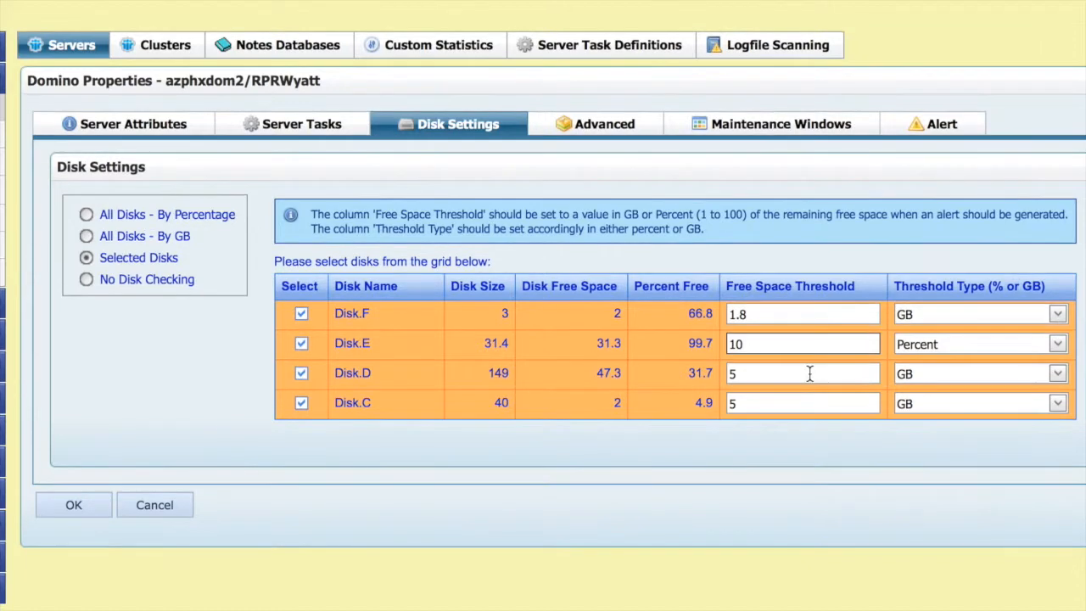
click(805, 374)
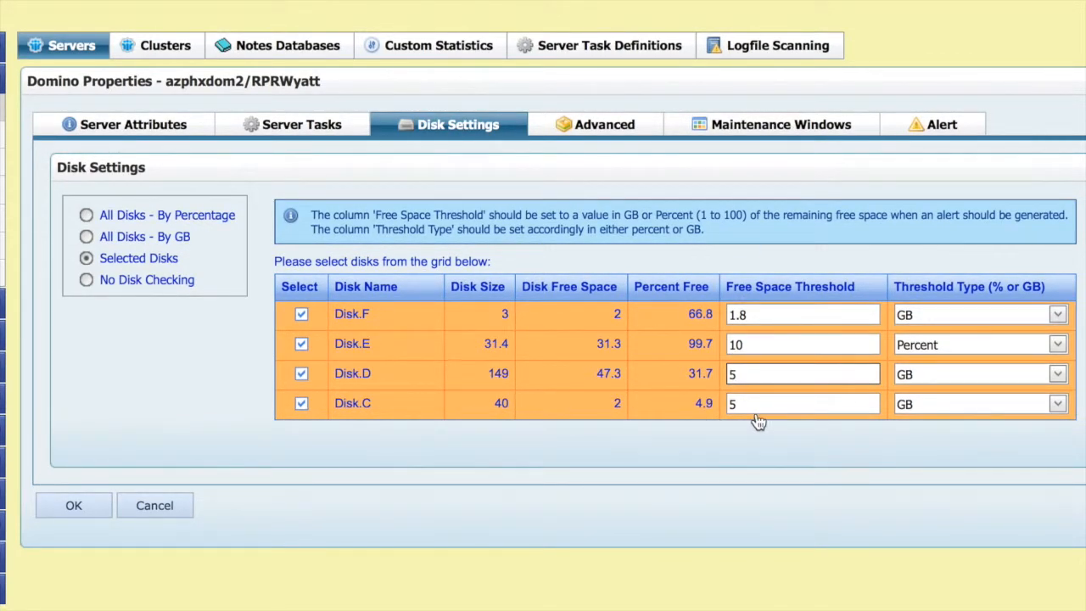
Step: Try No Disk Checking, return to Selected Disks, and save the server's disk settings
click(101, 281)
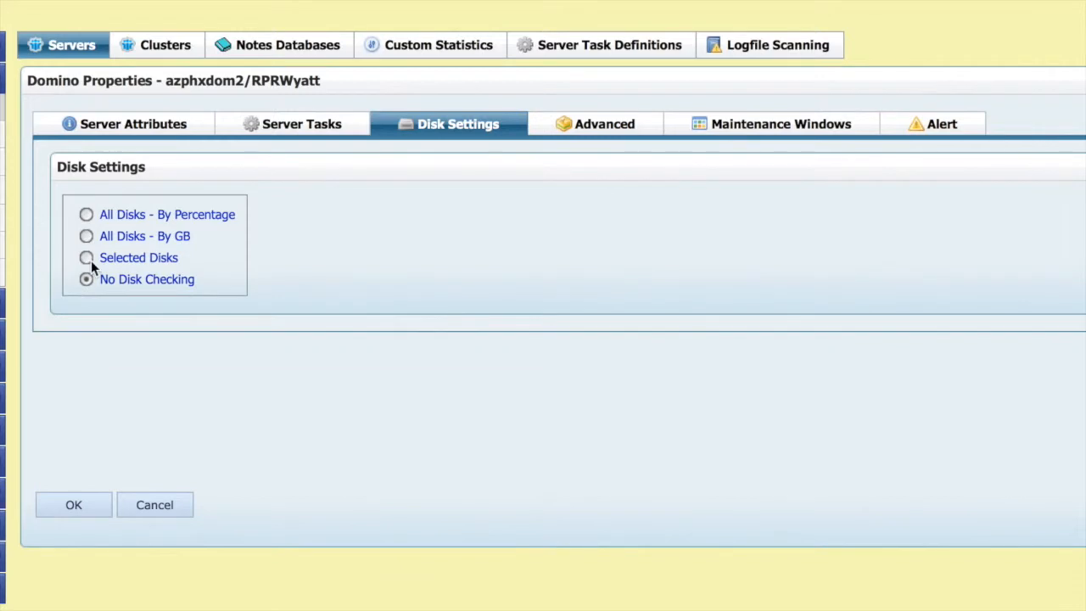
click(89, 260)
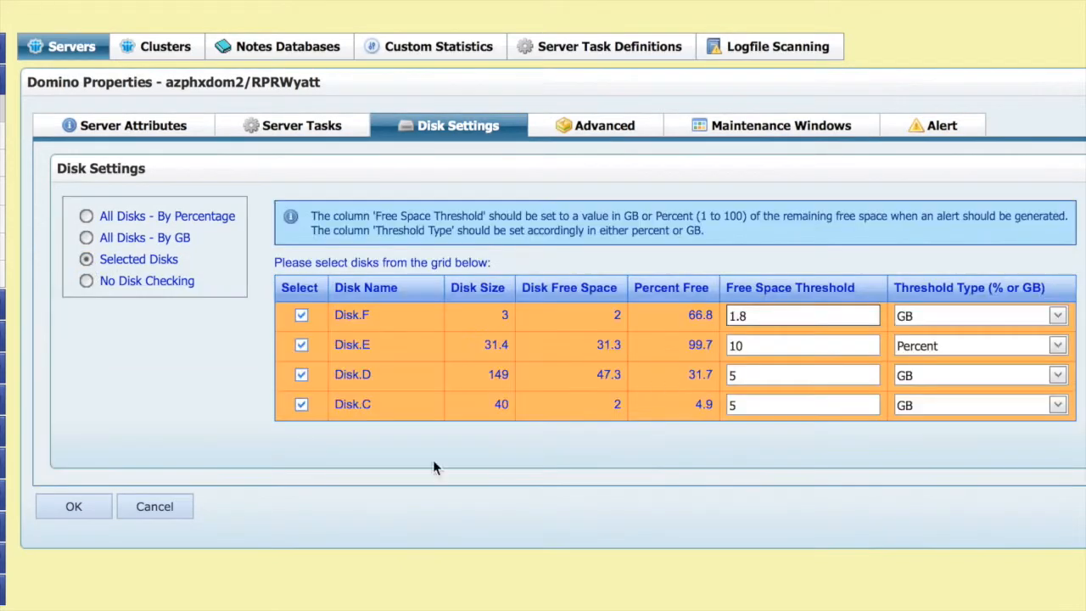
click(73, 516)
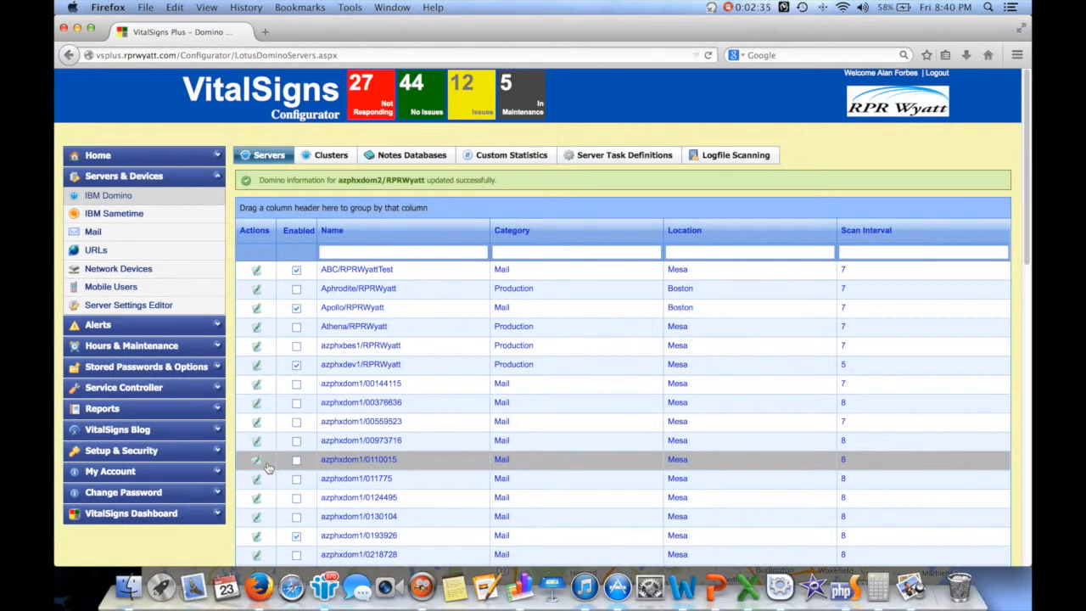
Step: Switch to the VitalSigns Dashboard and open the Disk Health key metric
click(149, 517)
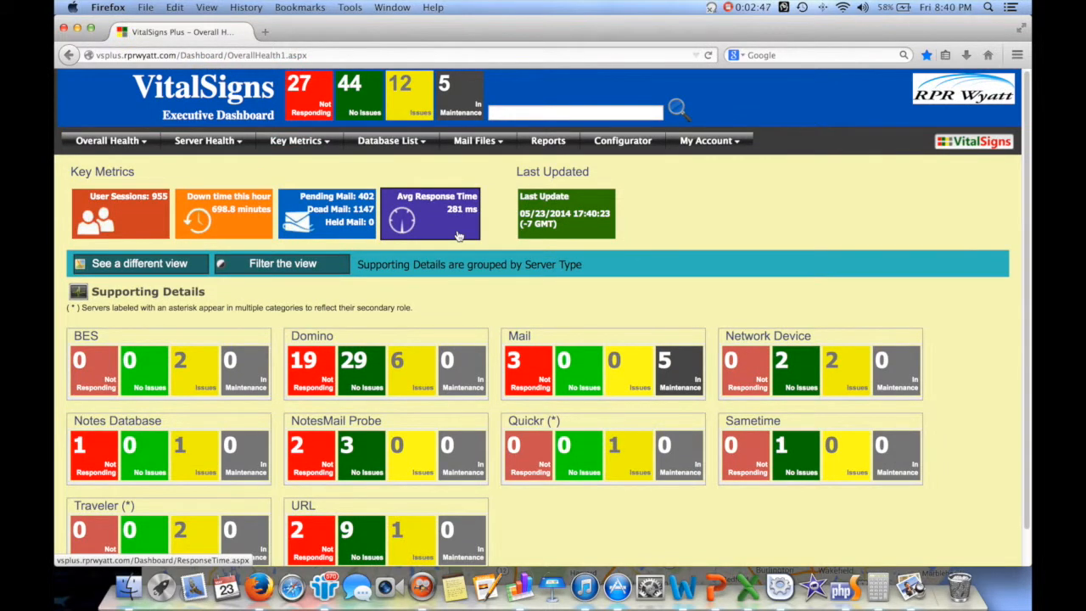
scroll(459, 235, down, 2)
scroll(367, 167, up, 2)
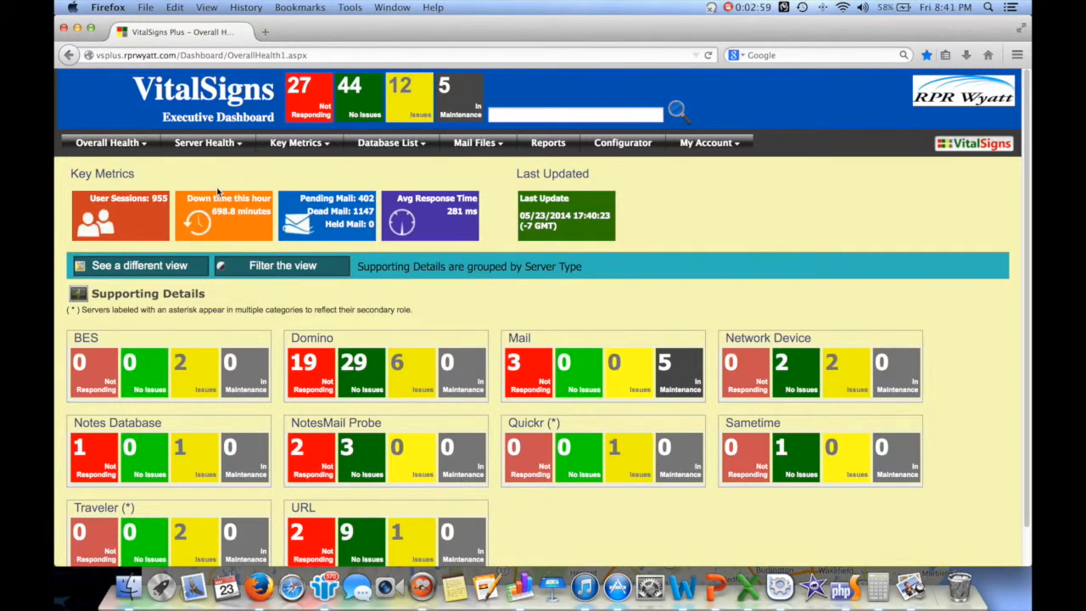
click(297, 151)
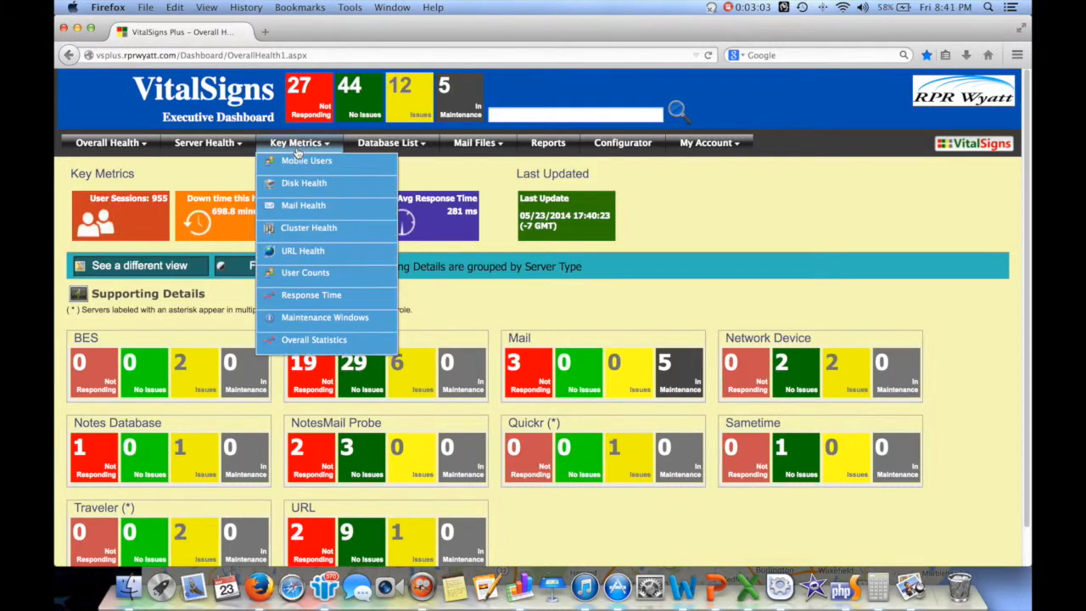
click(298, 183)
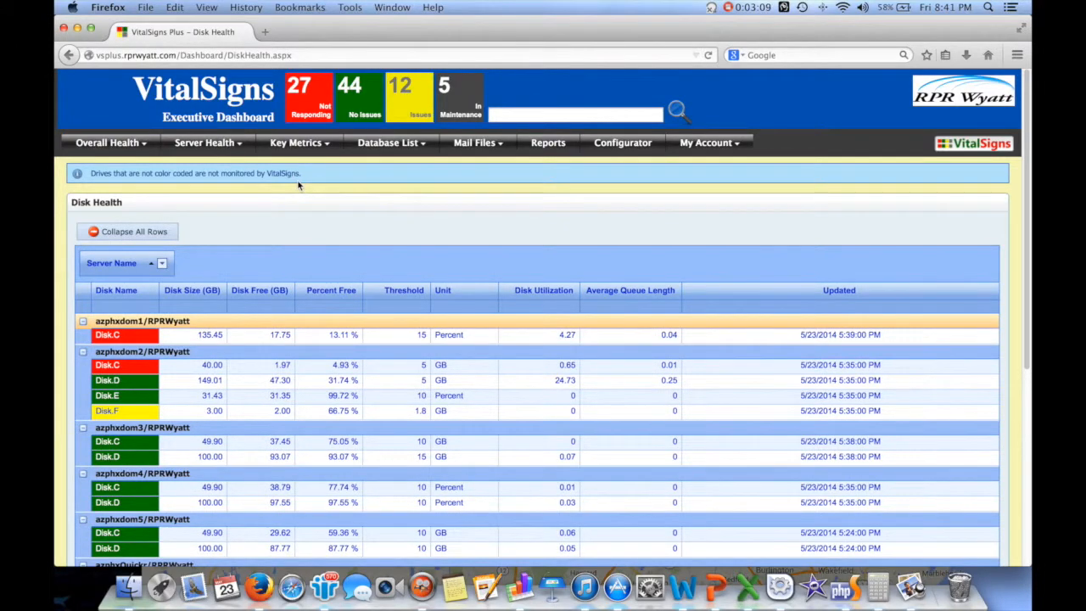
Step: Examine the color-coded status, free space and thresholds of the azphxdom2/RPRWyatt drives in the Disk Health list
scroll(307, 307, down, 5)
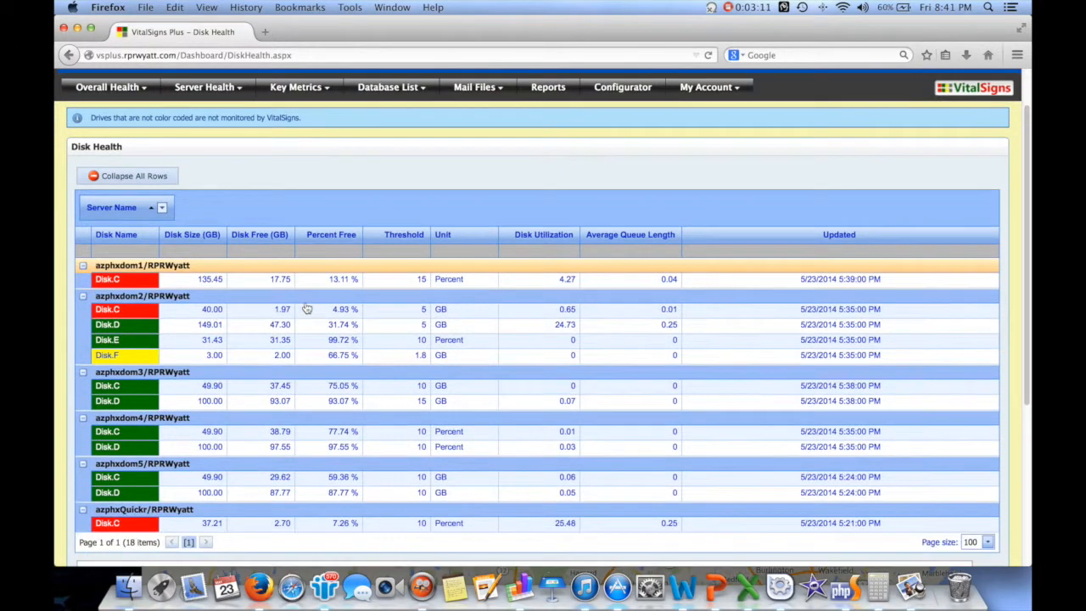
scroll(307, 307, up, 4)
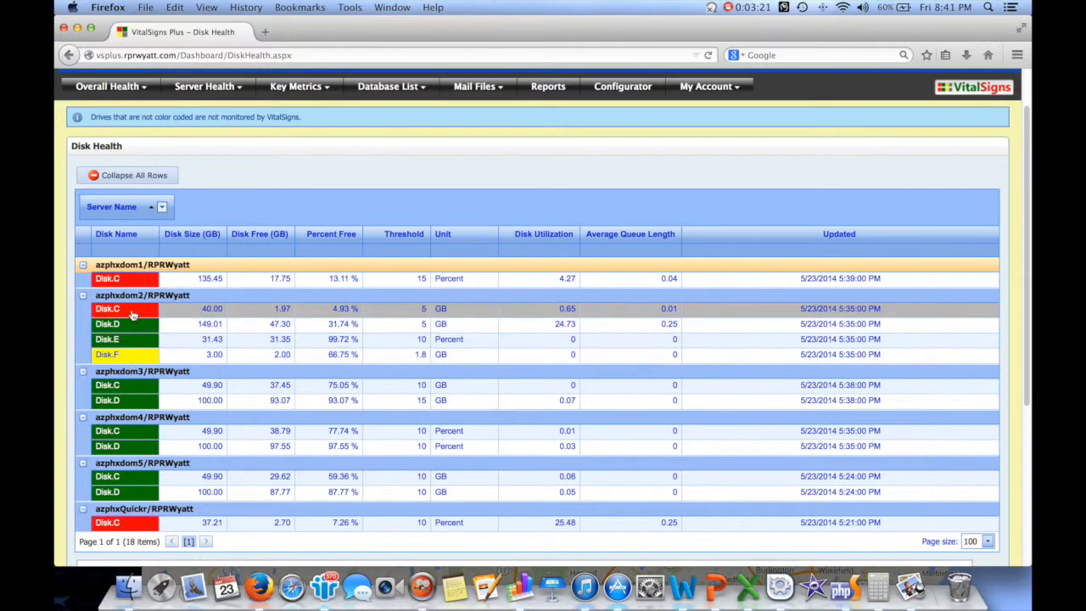
scroll(131, 316, up, 1)
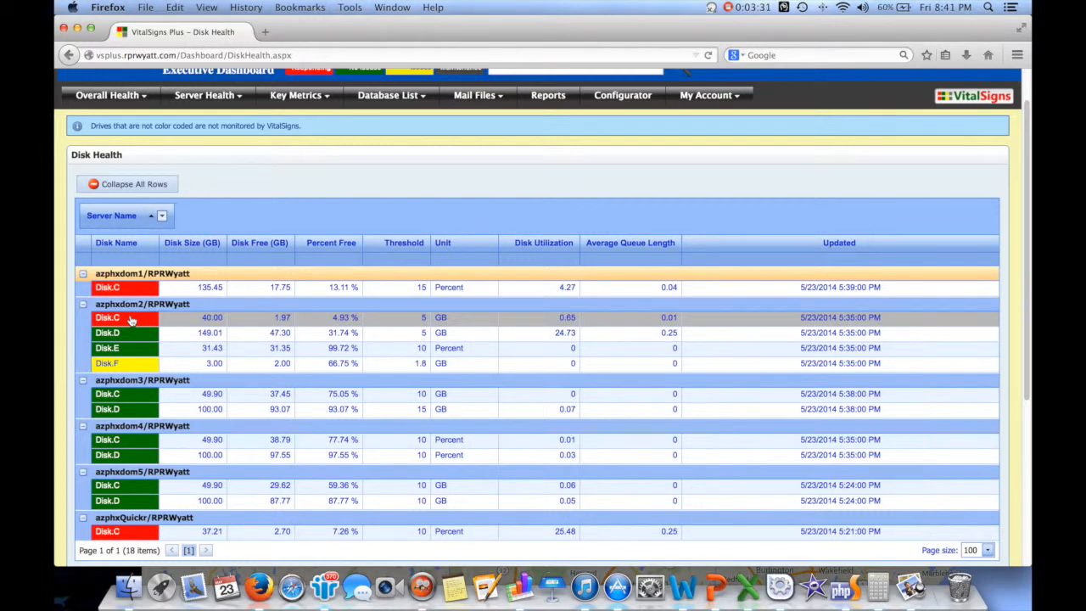
scroll(131, 334, up, 1)
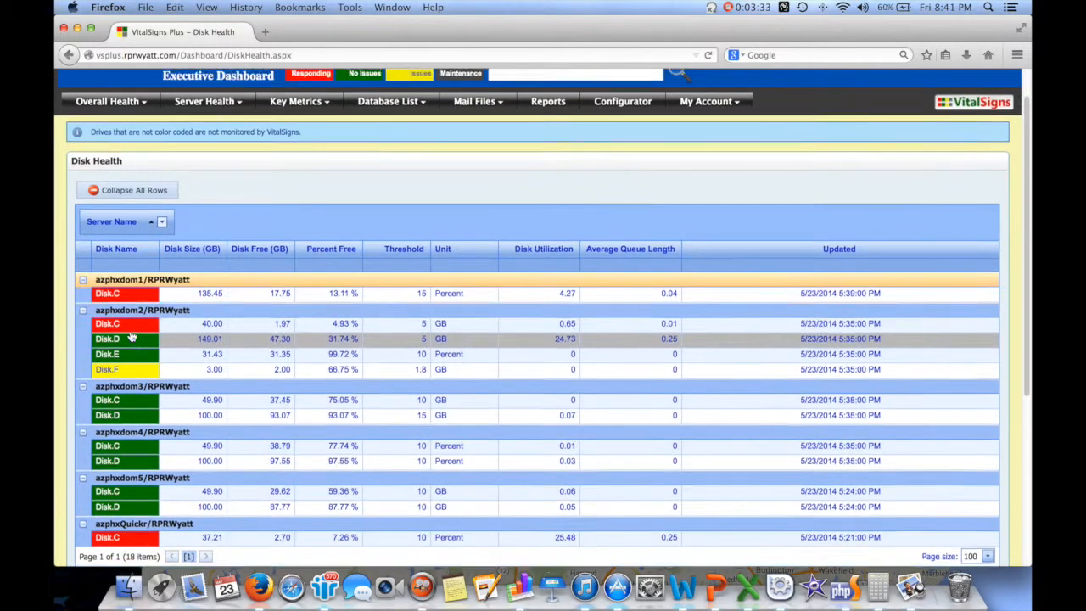
scroll(132, 336, down, 1)
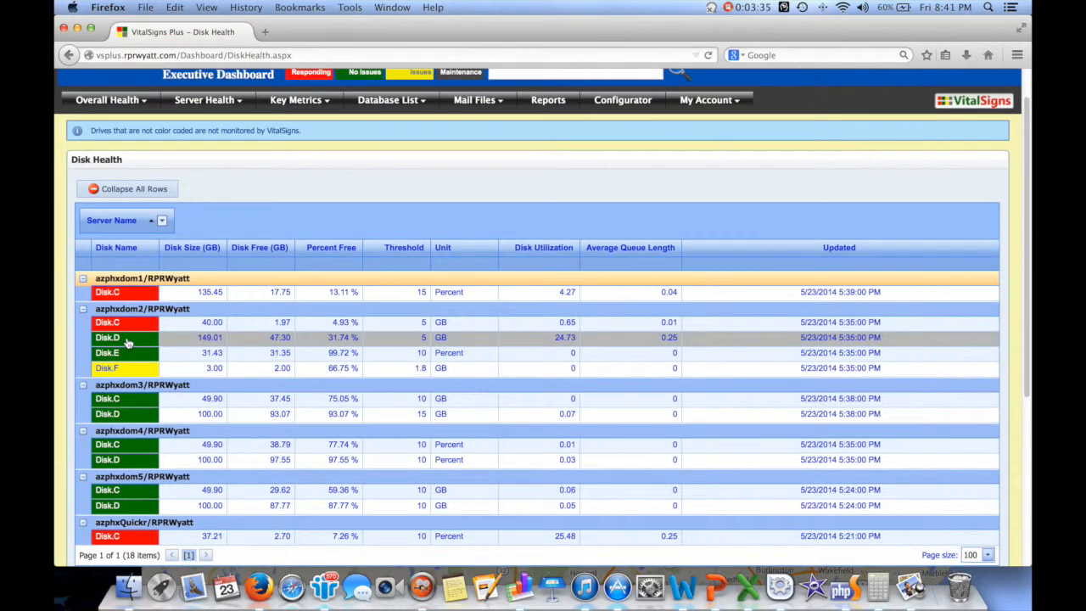
scroll(128, 342, up, 2)
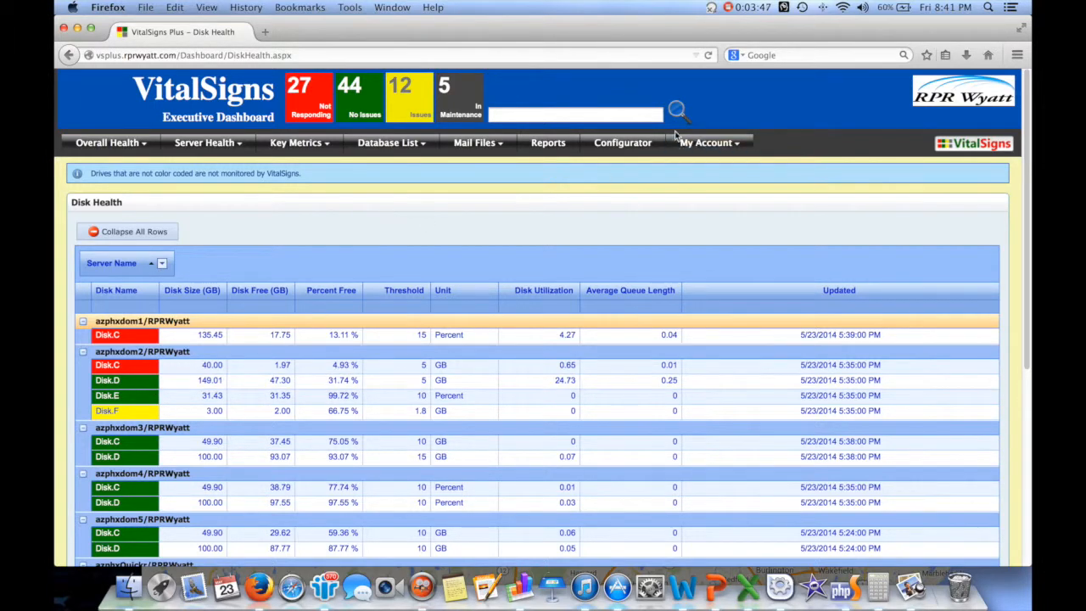
Step: Return to the Configurator and open the disk settings of the Server Settings Editor
click(634, 146)
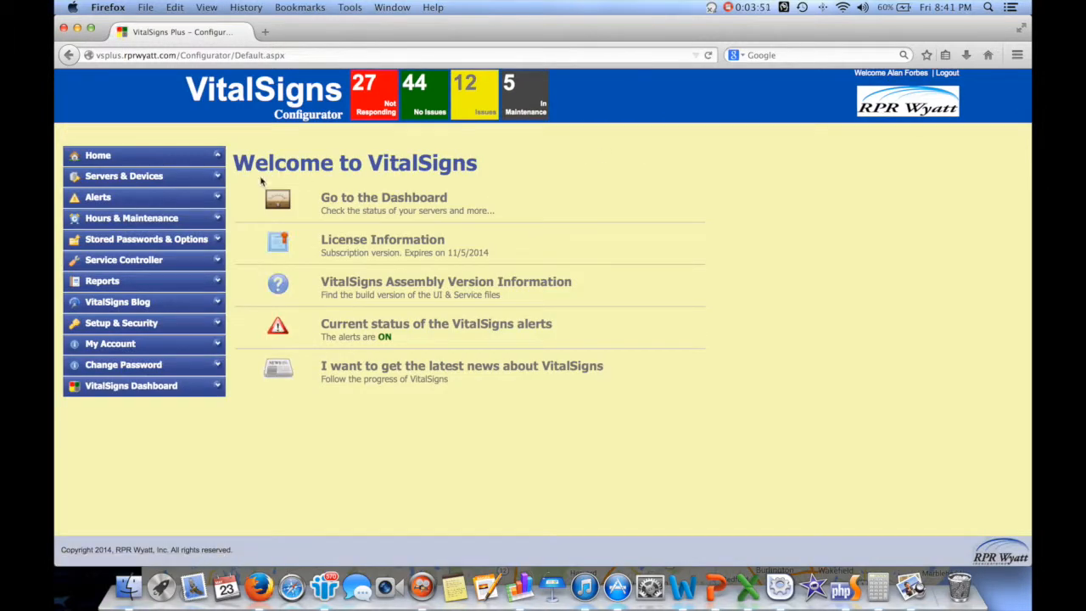
click(131, 175)
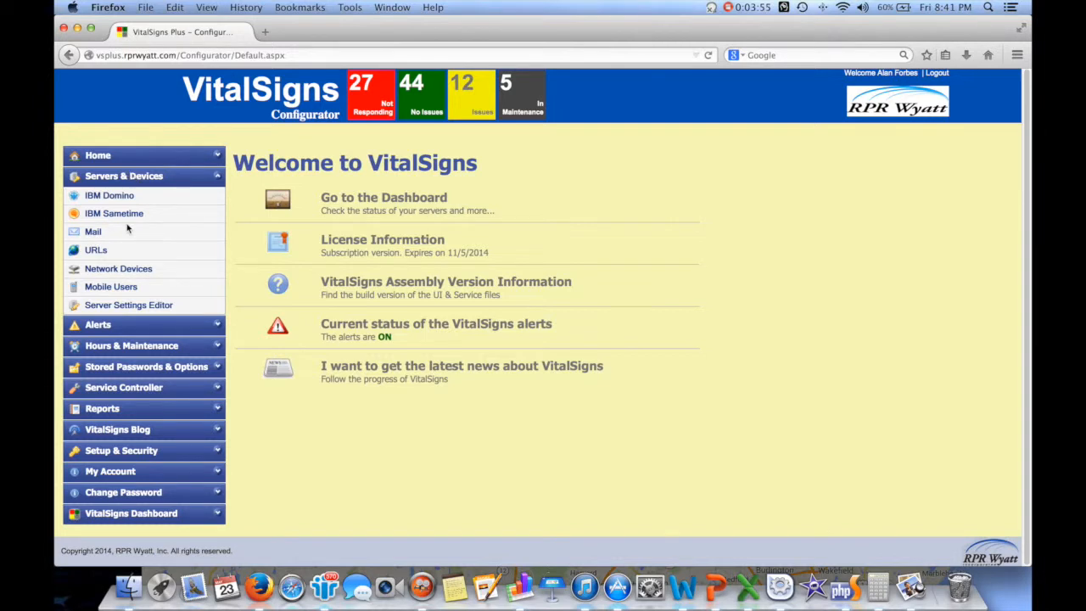
click(146, 307)
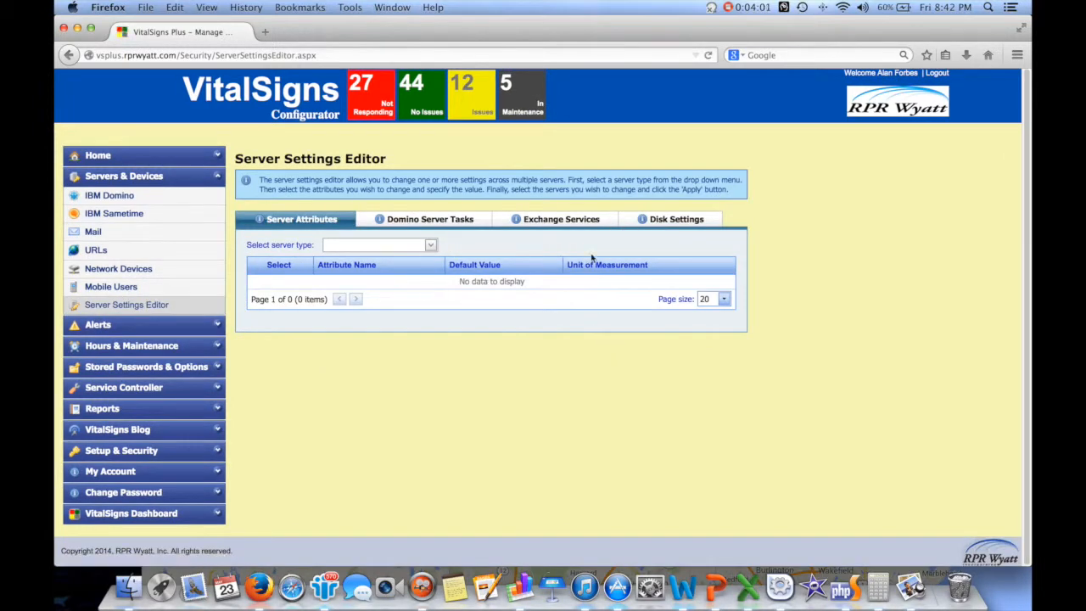
click(667, 222)
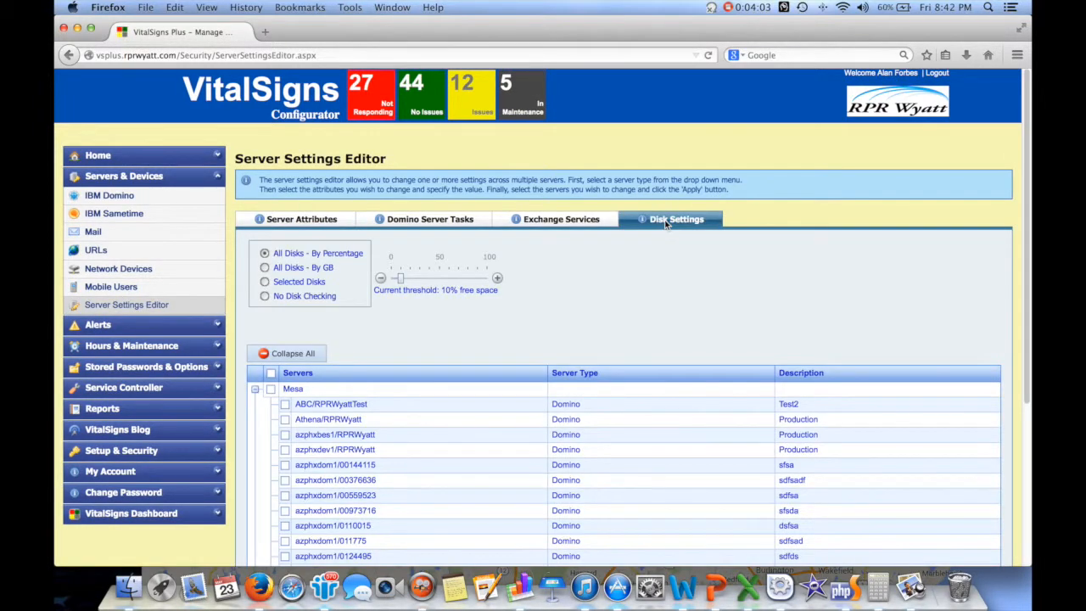
Step: Set disk checking to All Disks - By GB with a threshold of 5 GB free space
click(264, 268)
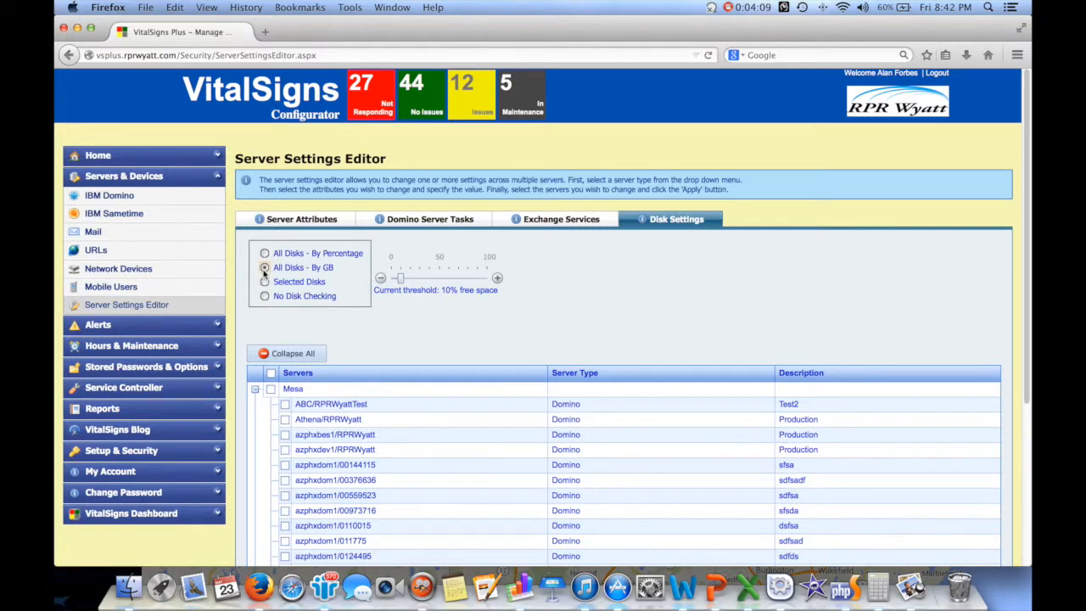
click(369, 334)
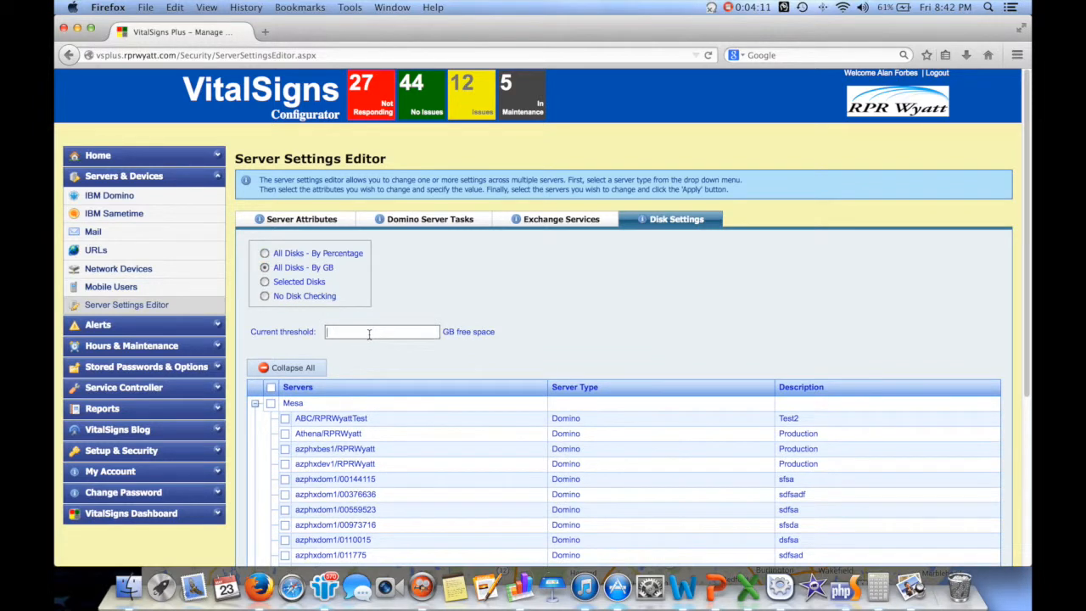
text(5)
Step: Select the Mesa servers ABC/RPRWyattTest, azphxbes1/RPRWyatt, azphxdom1/00973716, azphxdom1/011775, azphxdom1/0130104 and azphxdom1/0193926 for the disk threshold
scroll(543, 340, down, 5)
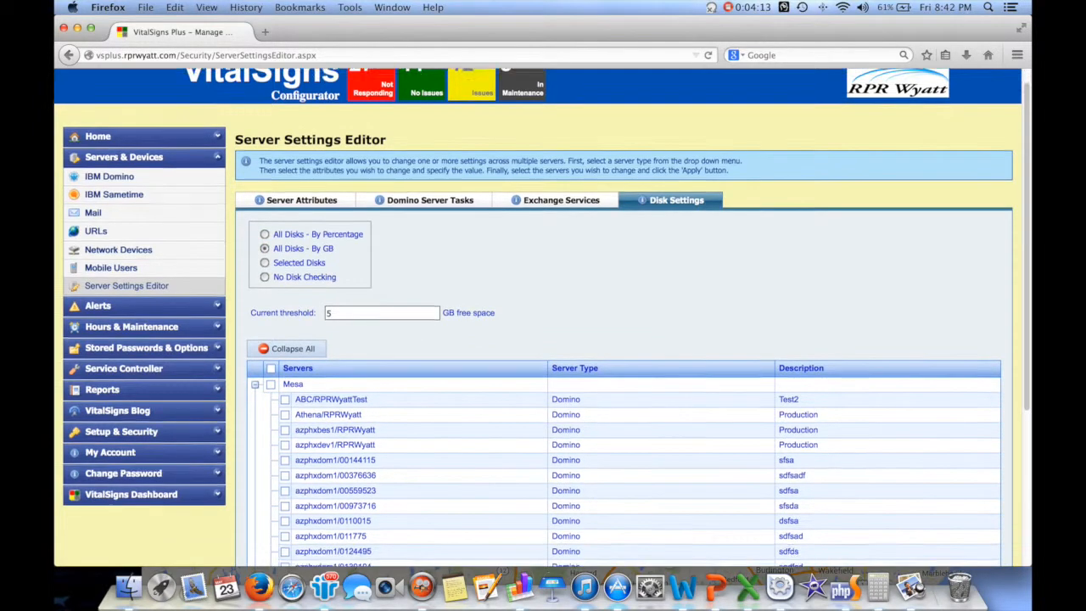
scroll(368, 362, down, 2)
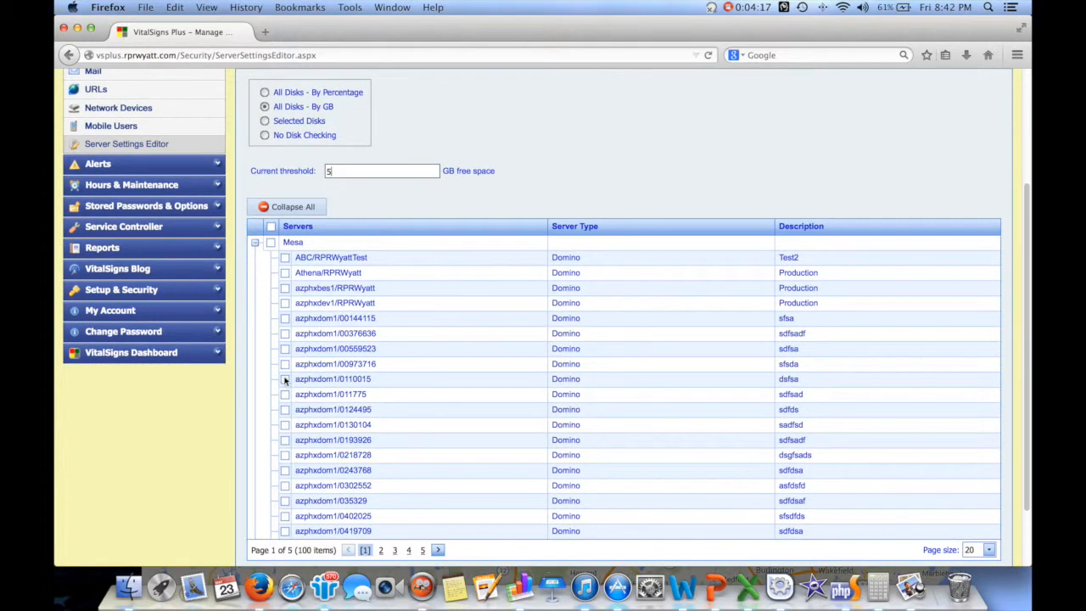
scroll(288, 297, down, 1)
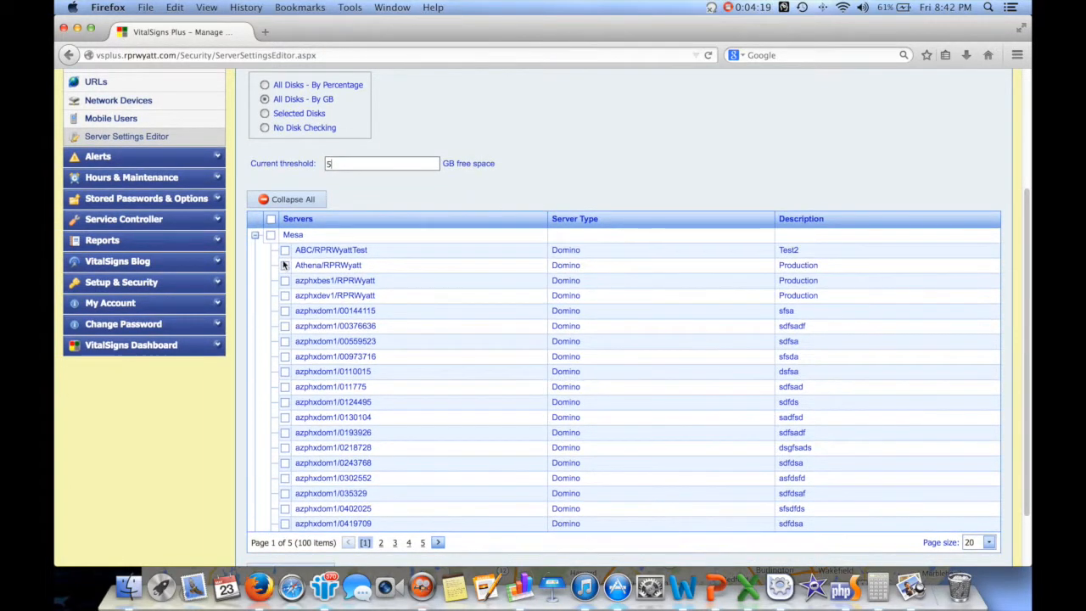
click(286, 251)
click(286, 281)
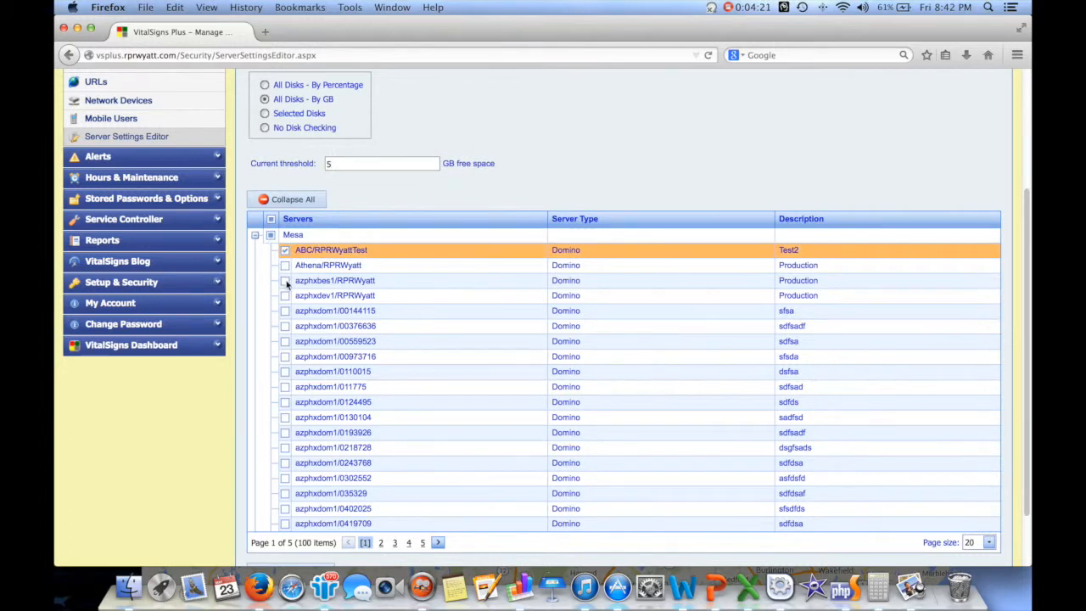
click(285, 357)
click(285, 387)
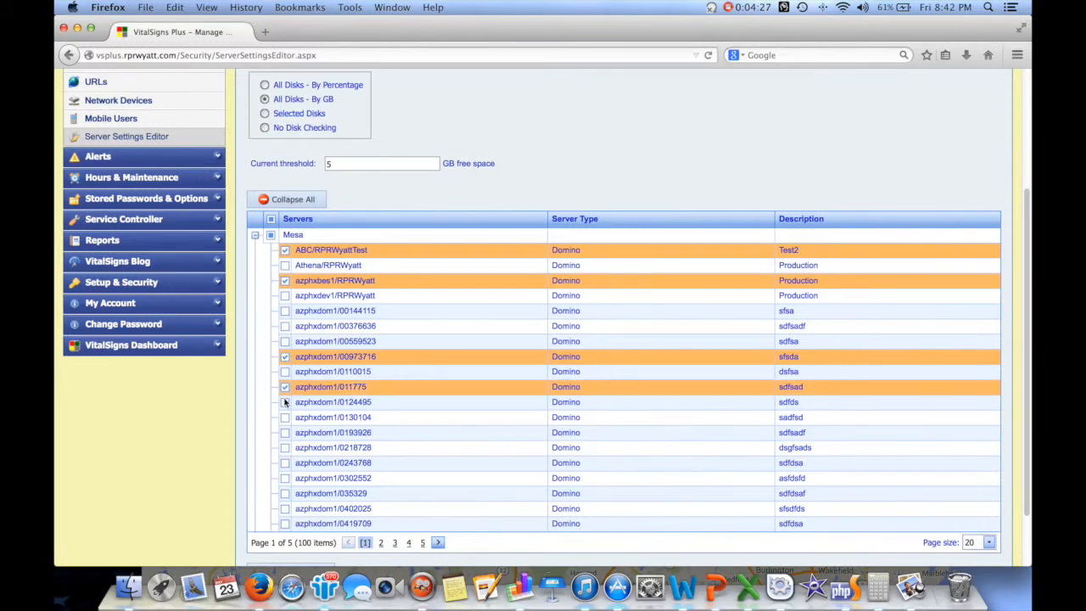
click(285, 417)
click(285, 432)
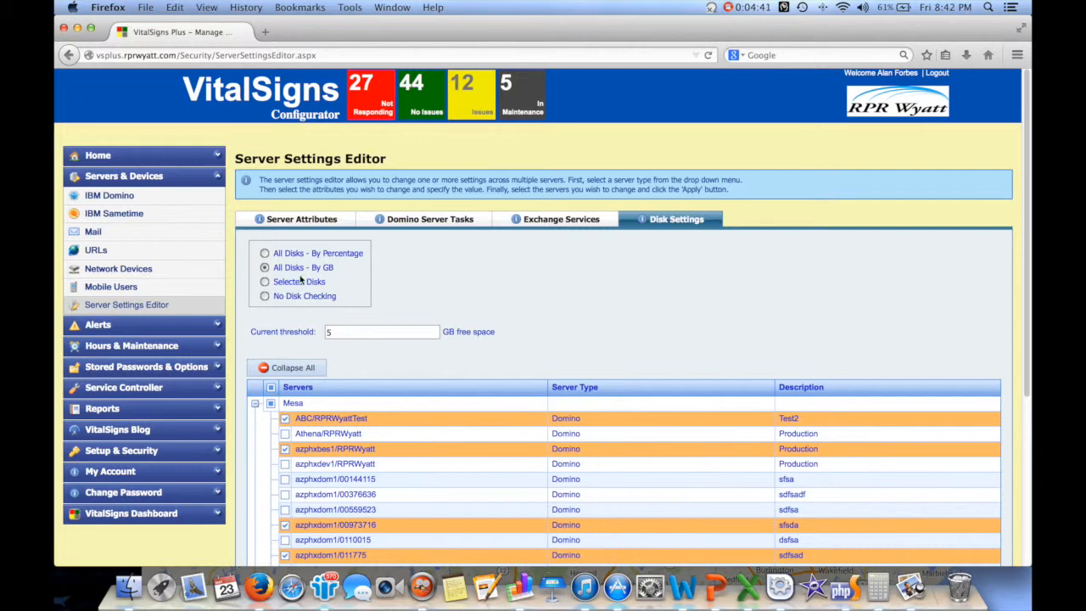
scroll(299, 280, down, 5)
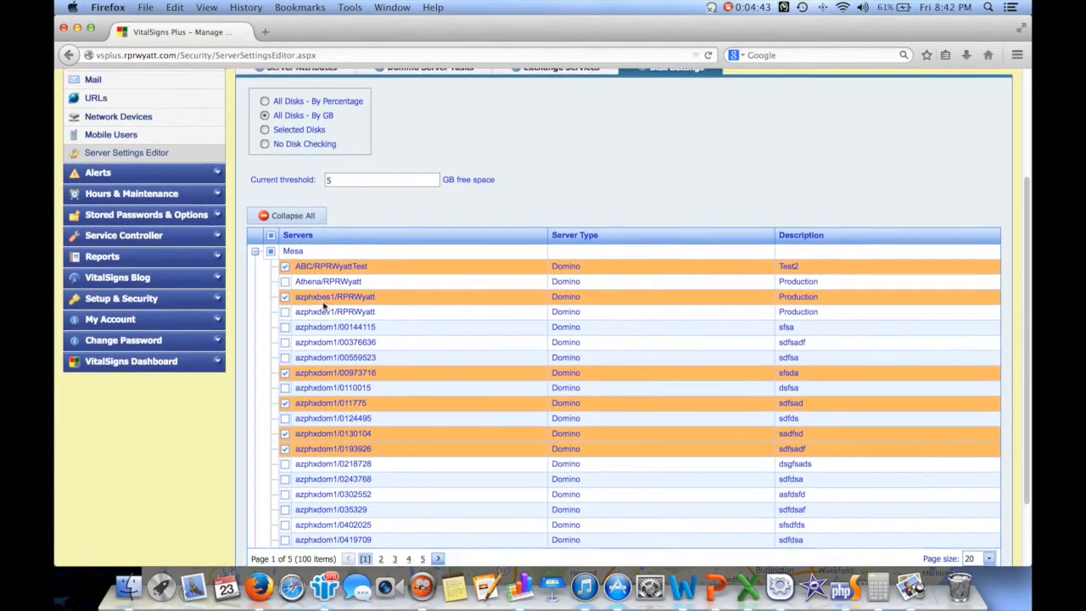
Step: Apply the 5 GB free space disk threshold to the selected Mesa servers
scroll(322, 307, down, 2)
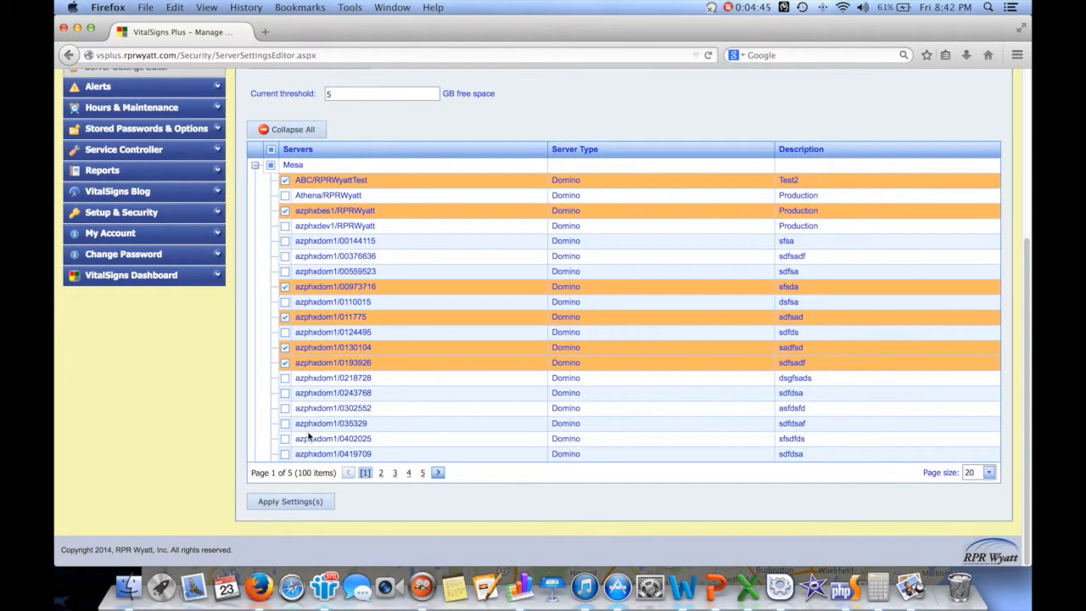
click(301, 502)
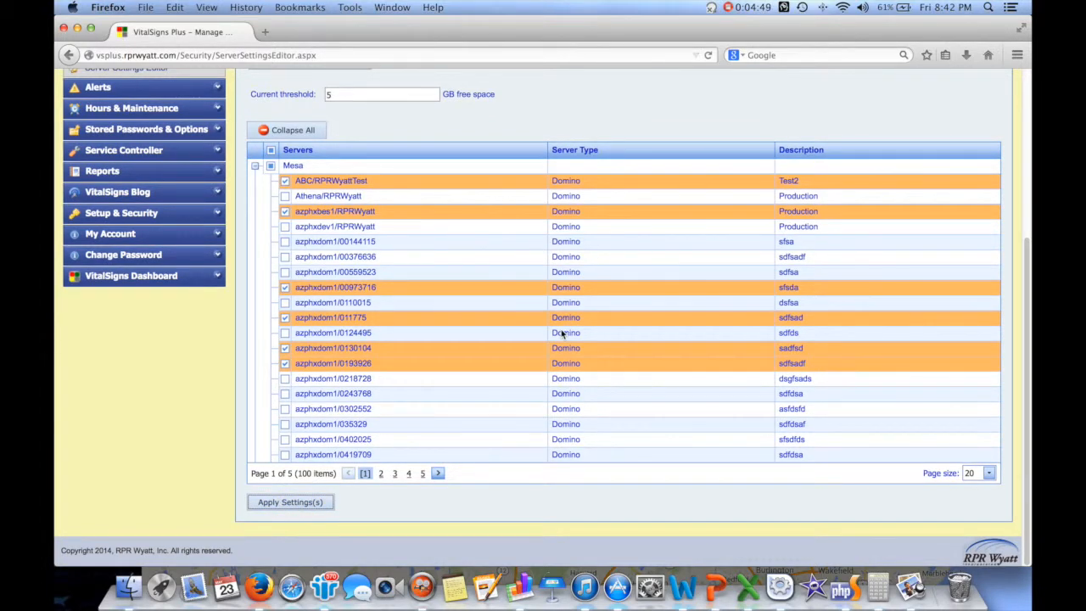
Step: Switch to the VitalSigns Dashboard, open its reports list and filter the report names by "disk"
scroll(560, 335, up, 5)
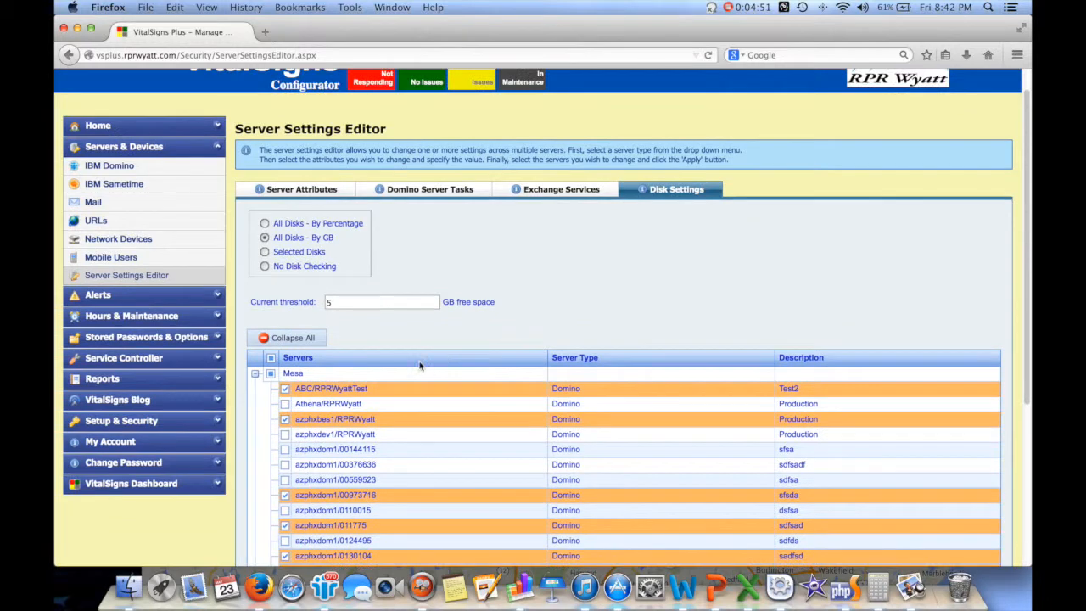
scroll(421, 366, up, 1)
click(141, 516)
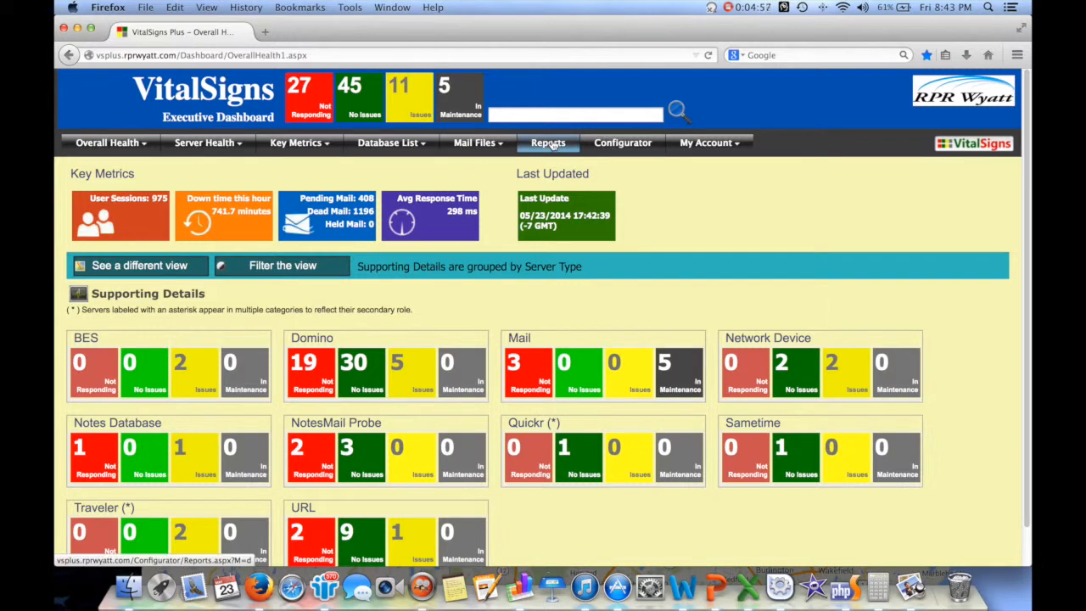
click(550, 143)
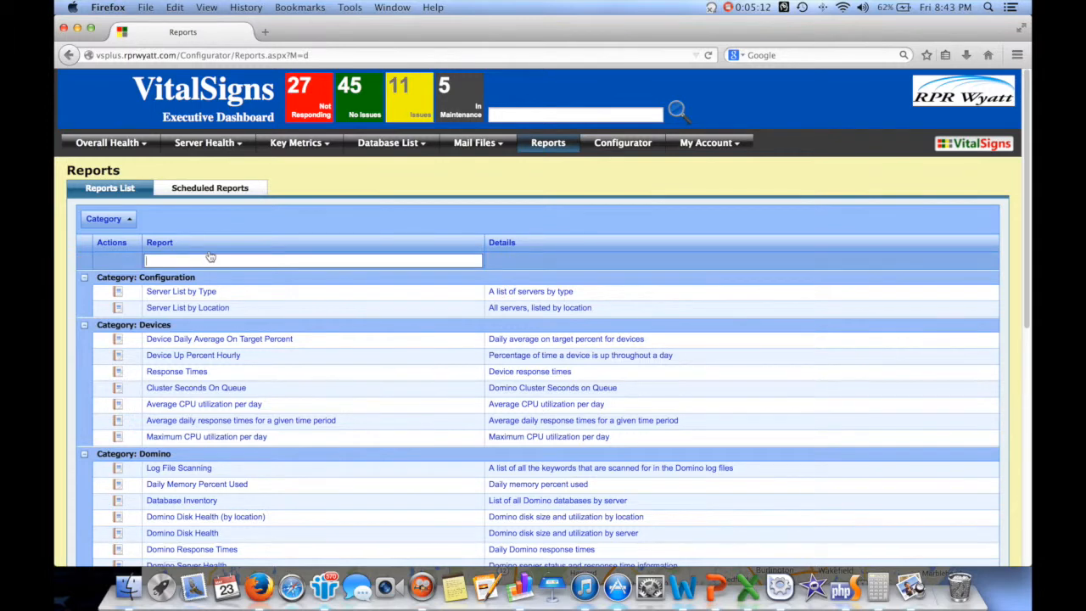
click(210, 256)
text(disk)
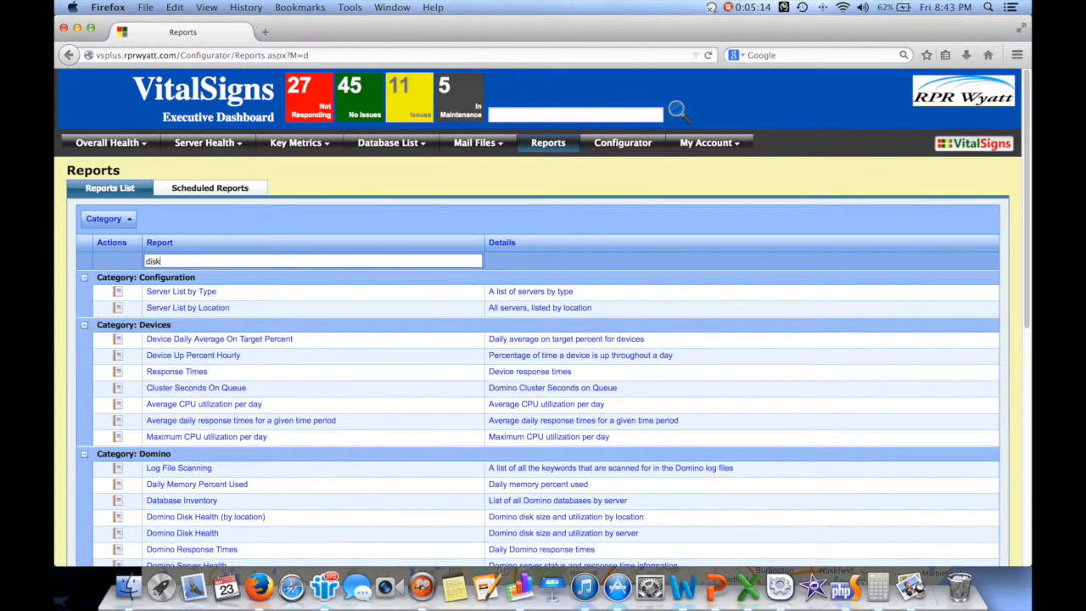